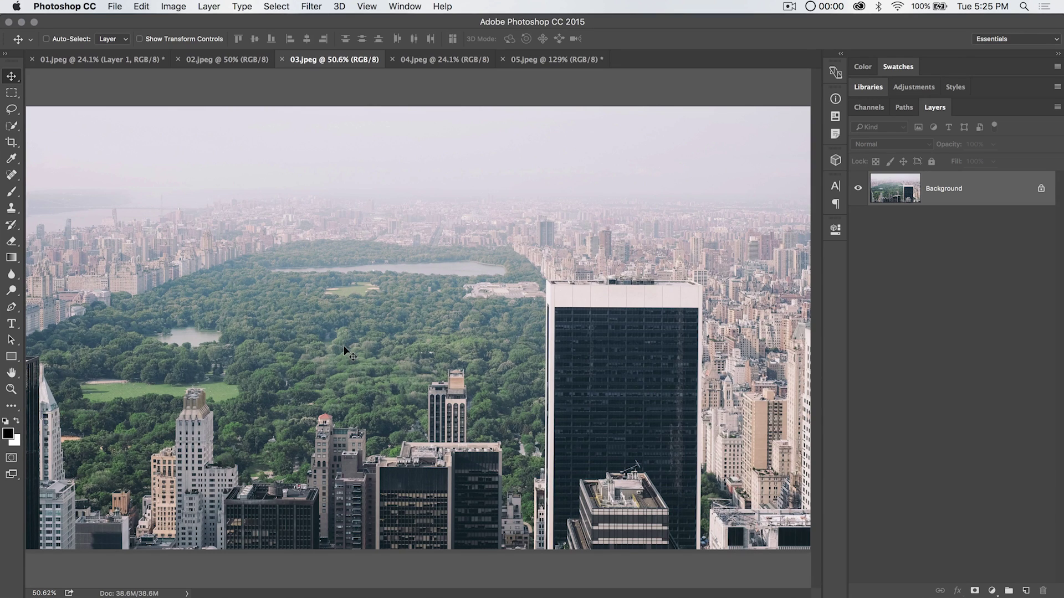
Step: Open the Customize Toolbar dialog through the ••• slot's Edit Toolbar option
click(141, 7)
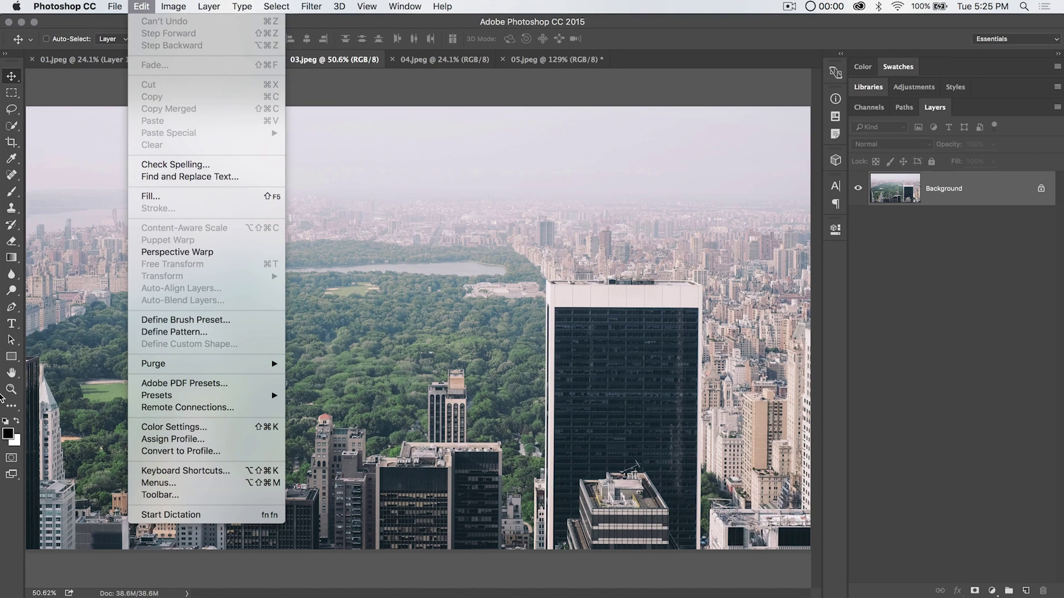
click(10, 408)
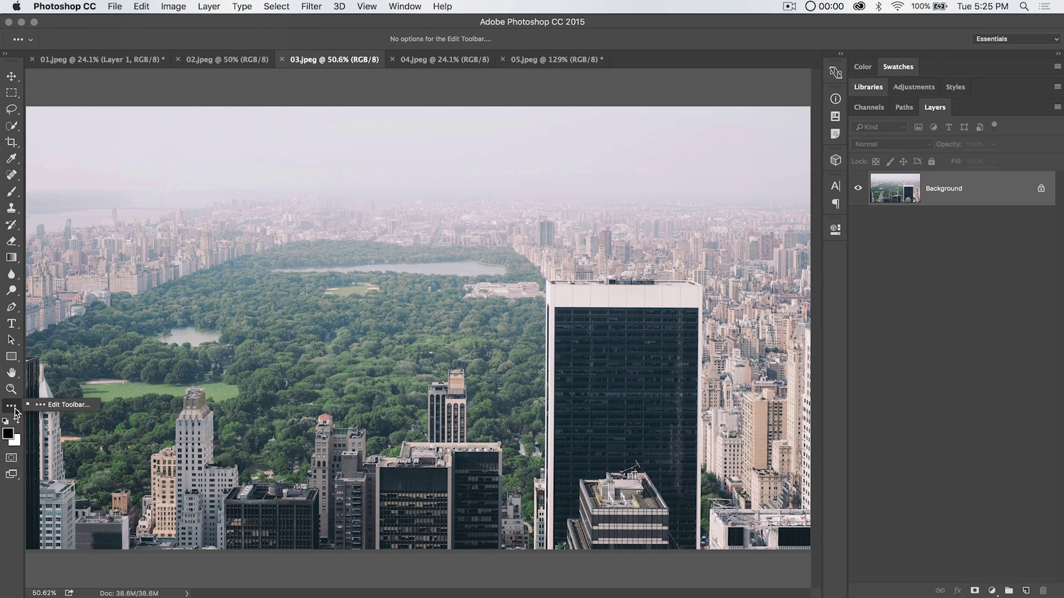
click(47, 409)
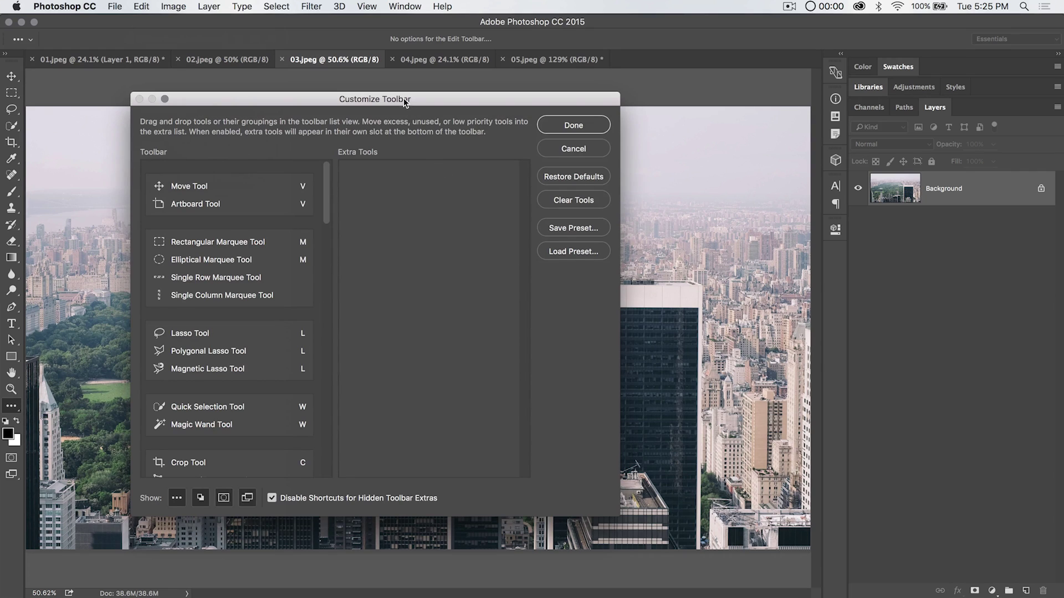
Step: Move the dialog, clear all tools into Extra Tools, then restore the default layout
drag(479, 106, 466, 91)
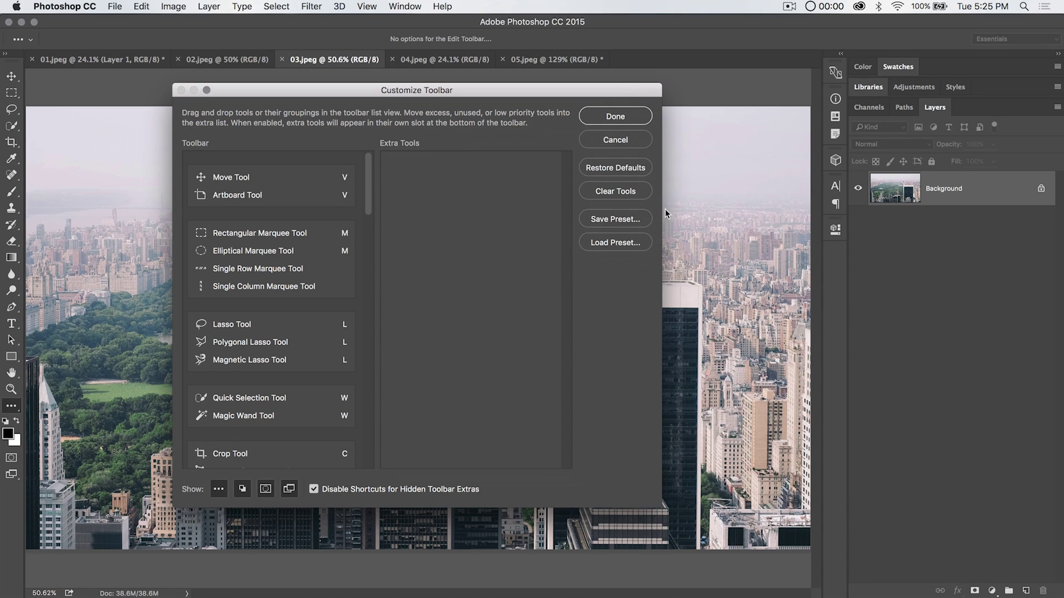
click(614, 194)
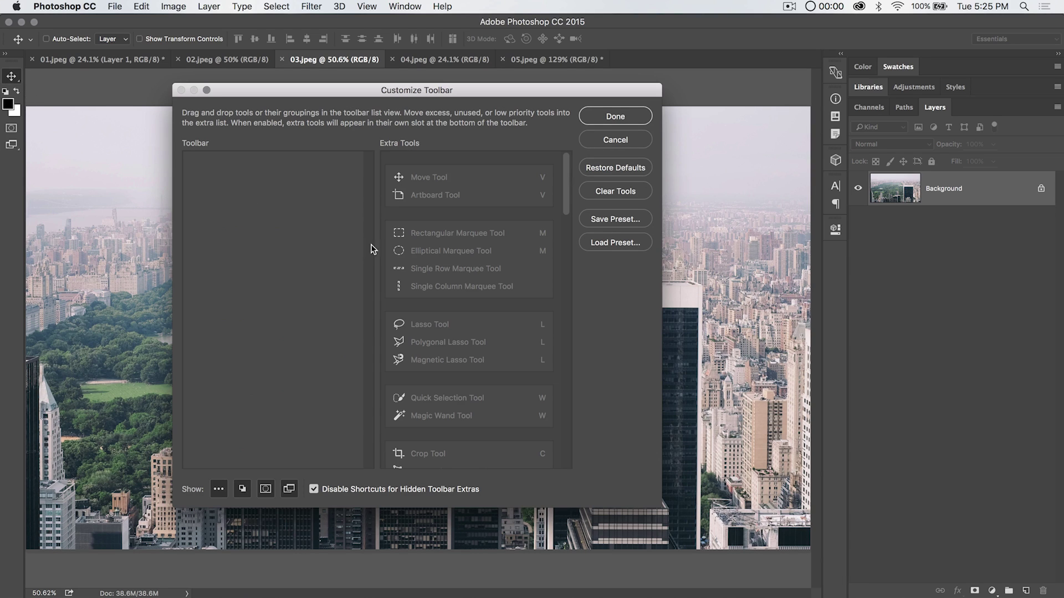
click(624, 169)
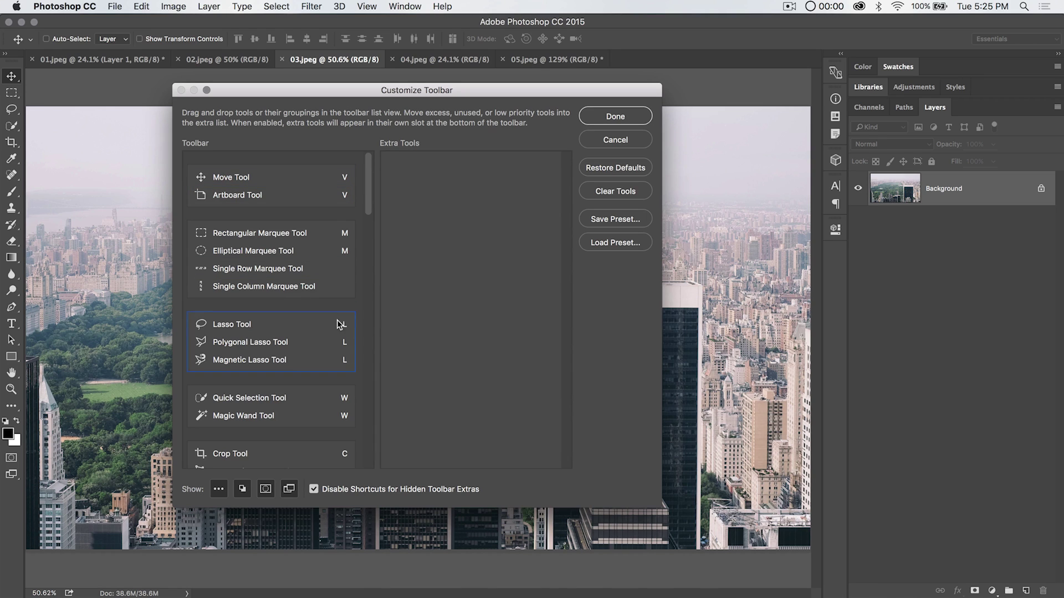
Step: Move the Eyedropper, 3D Material Eyedropper, Color Sampler, Ruler, Note and Count tools into Extra Tools
click(331, 228)
scroll(334, 389, down, 5)
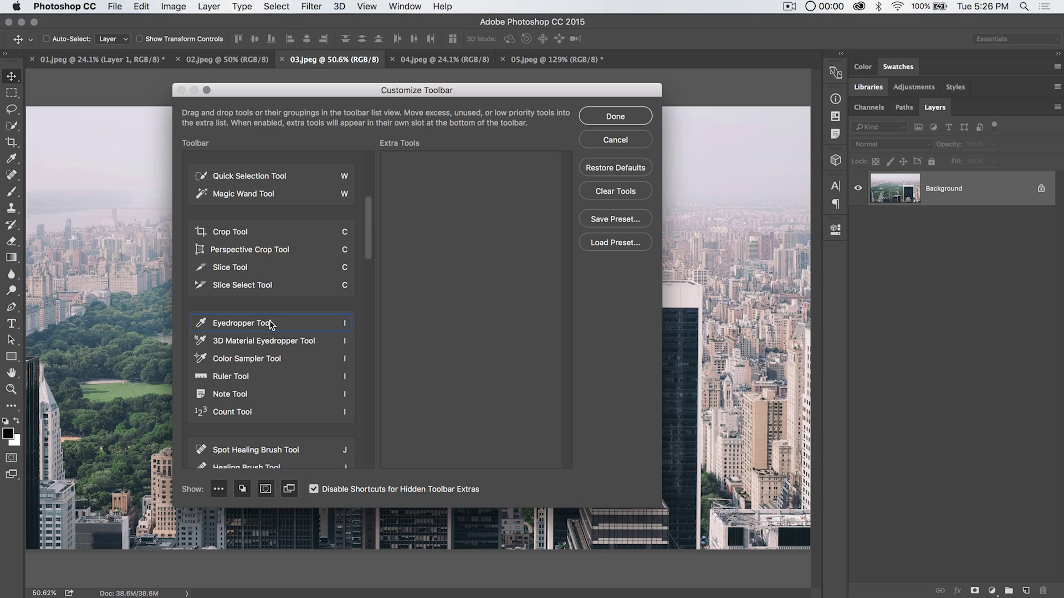
drag(273, 323, 487, 263)
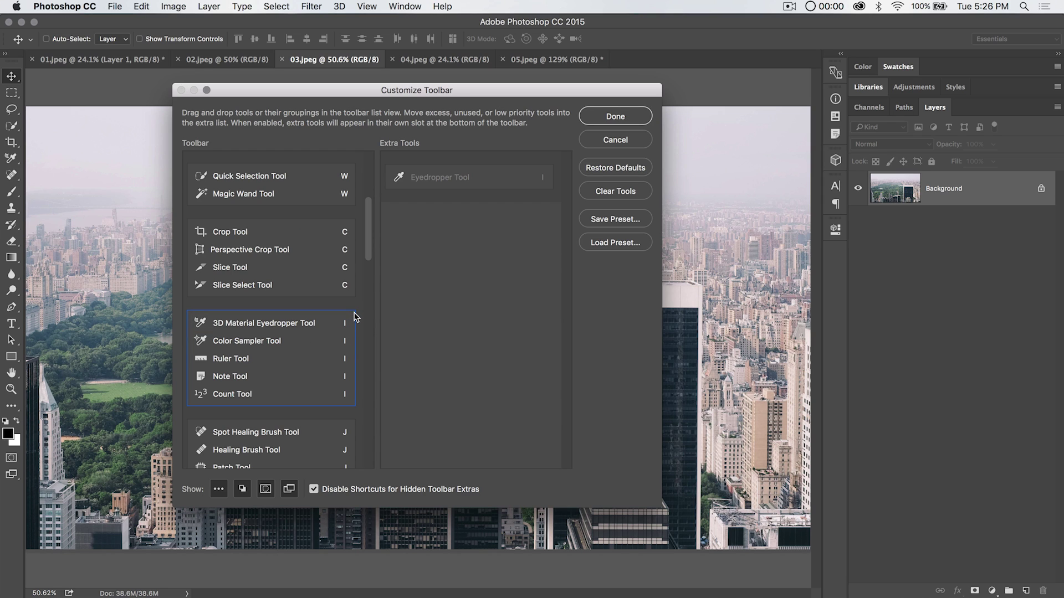
drag(354, 317, 510, 177)
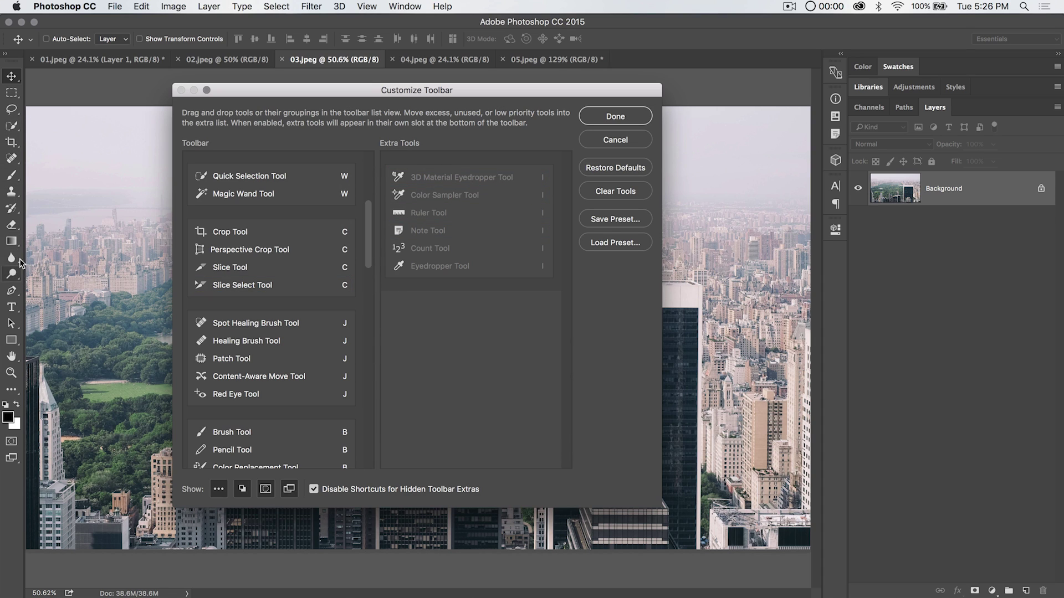
scroll(311, 234, down, 5)
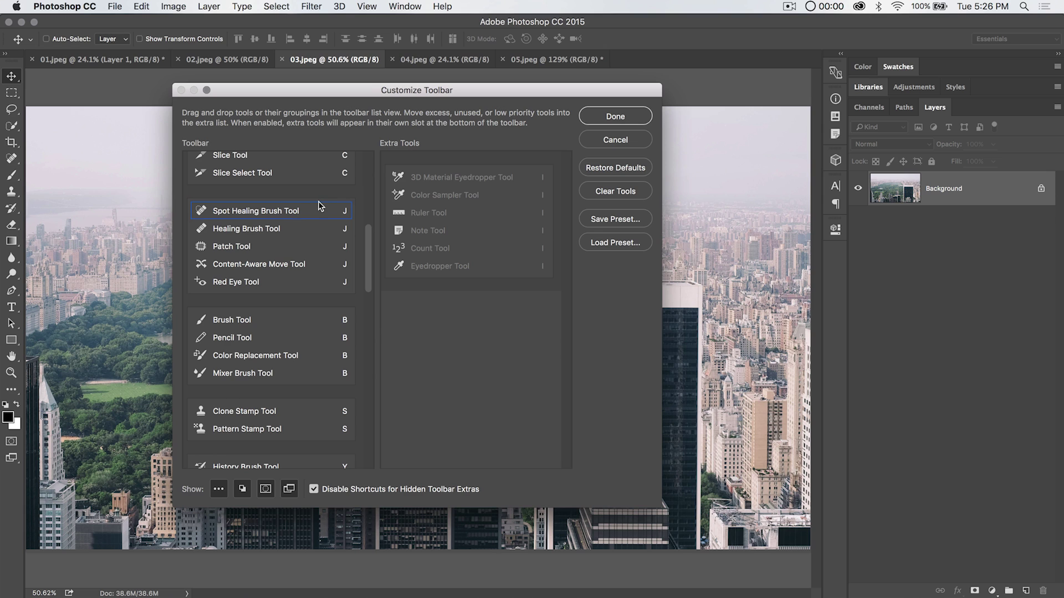
Step: Move the Spot Healing Brush group, Slice, Slice Select and Perspective Crop tools into Extra Tools
mouse_move(320, 205)
mouse_down()
mouse_move(498, 294)
mouse_move(520, 329)
mouse_up()
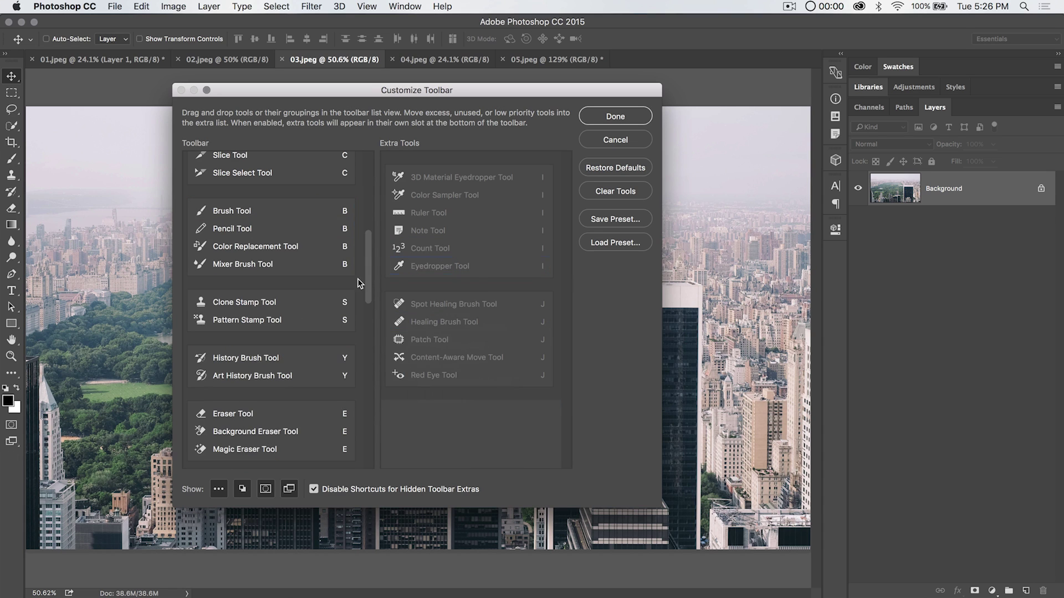
scroll(319, 256, up, 4)
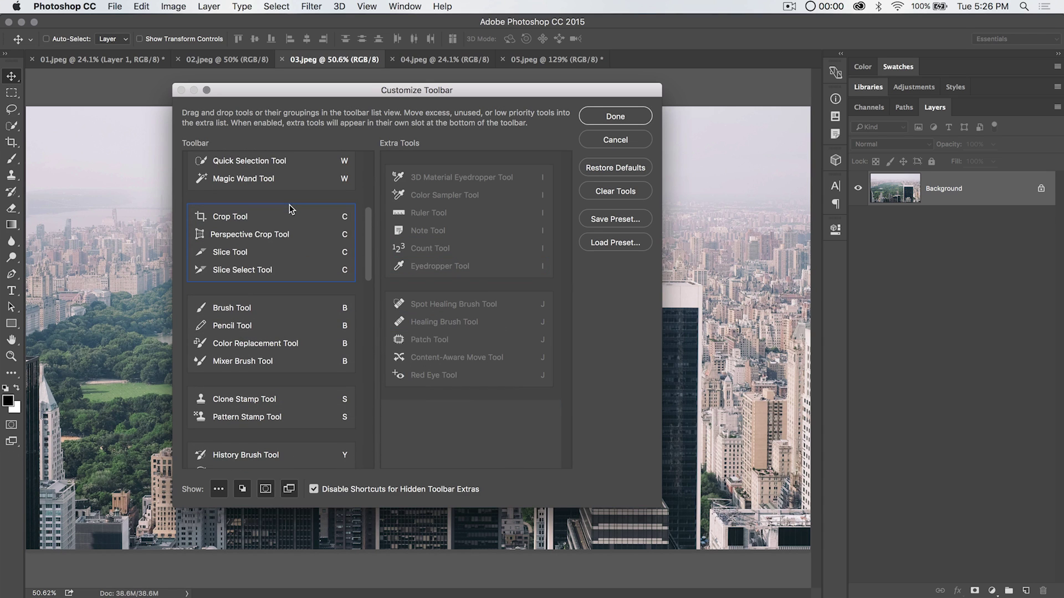
drag(264, 251, 466, 424)
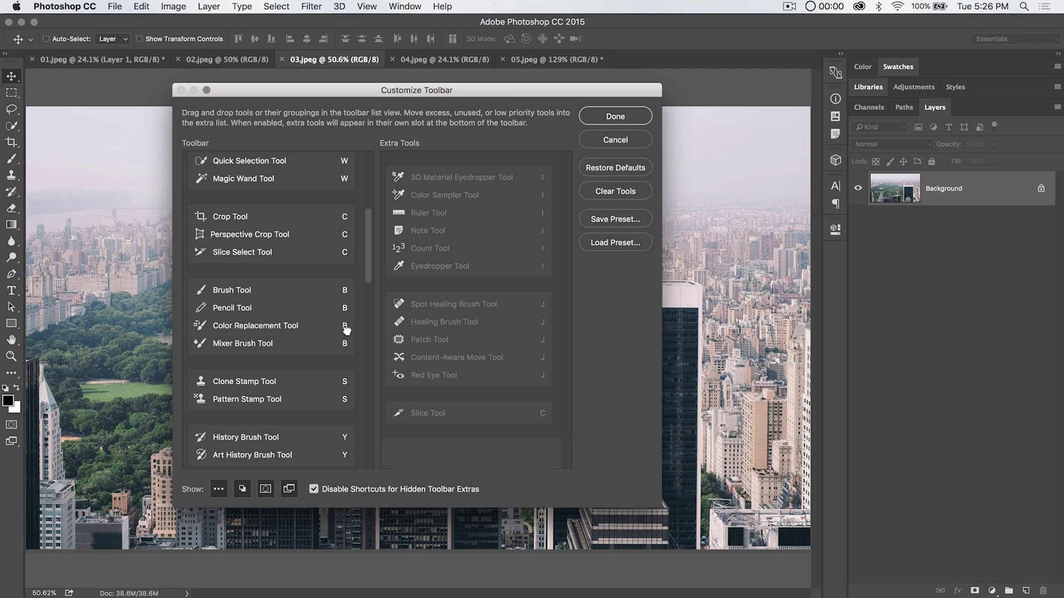
drag(250, 254, 446, 431)
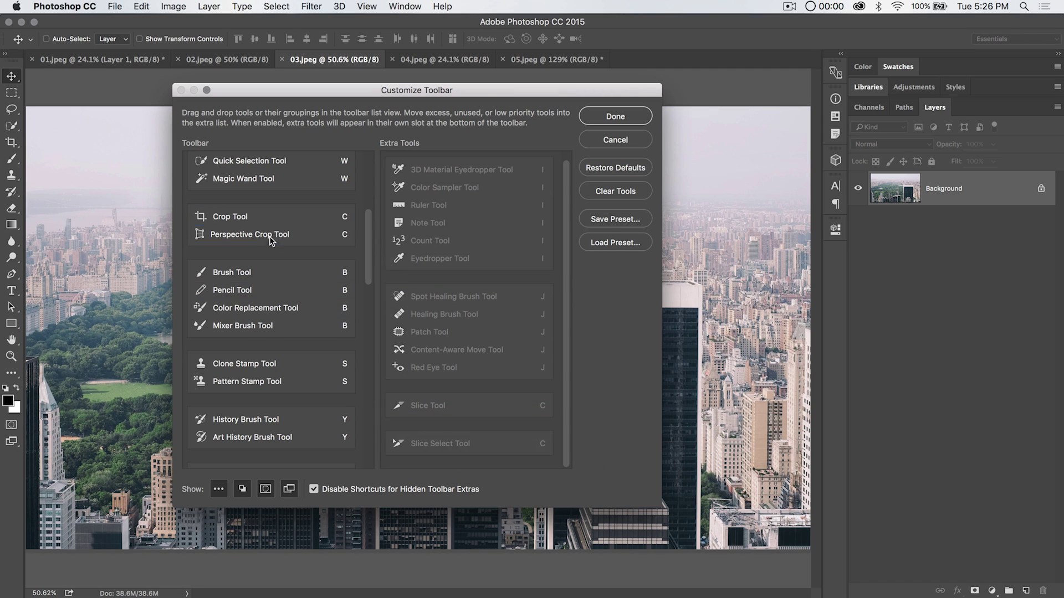
drag(275, 237, 463, 443)
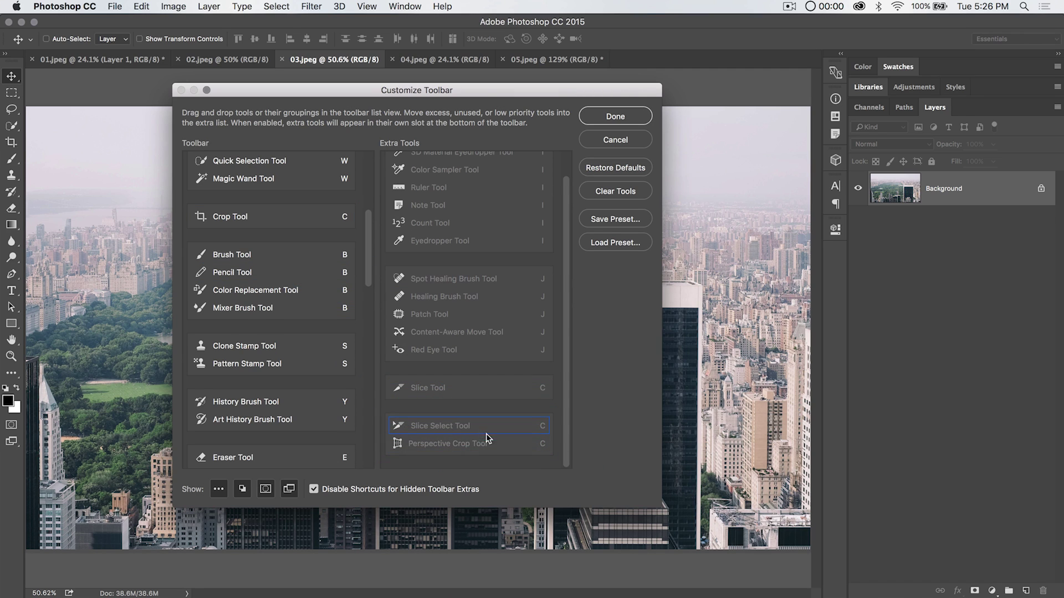
scroll(305, 293, up, 4)
scroll(302, 333, down, 5)
scroll(297, 374, up, 4)
scroll(298, 374, up, 4)
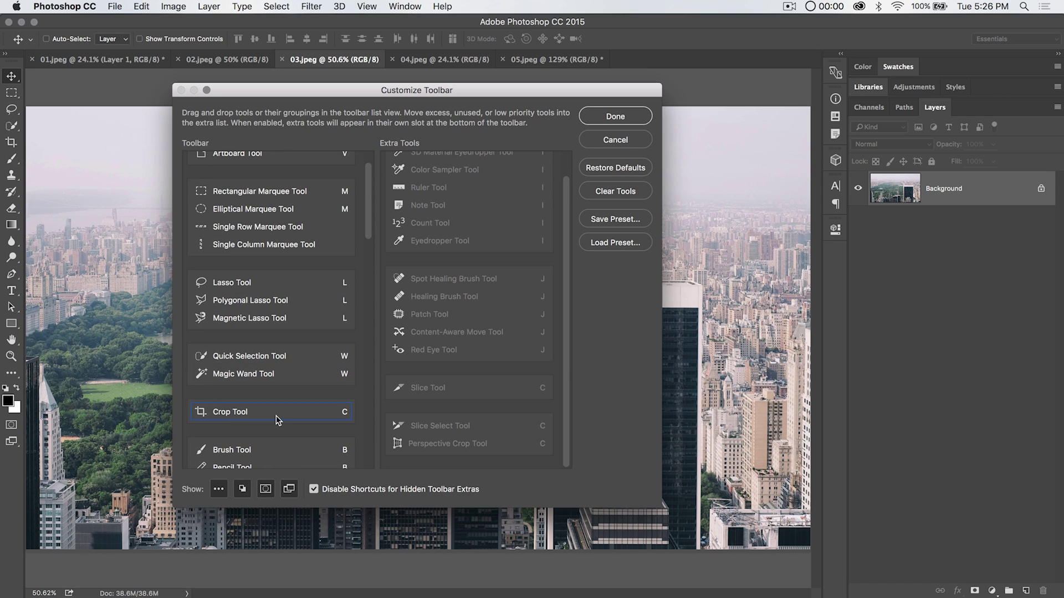
Step: Move the Crop Tool to the top of the toolbar list and review the order
drag(275, 419, 264, 164)
scroll(277, 215, up, 2)
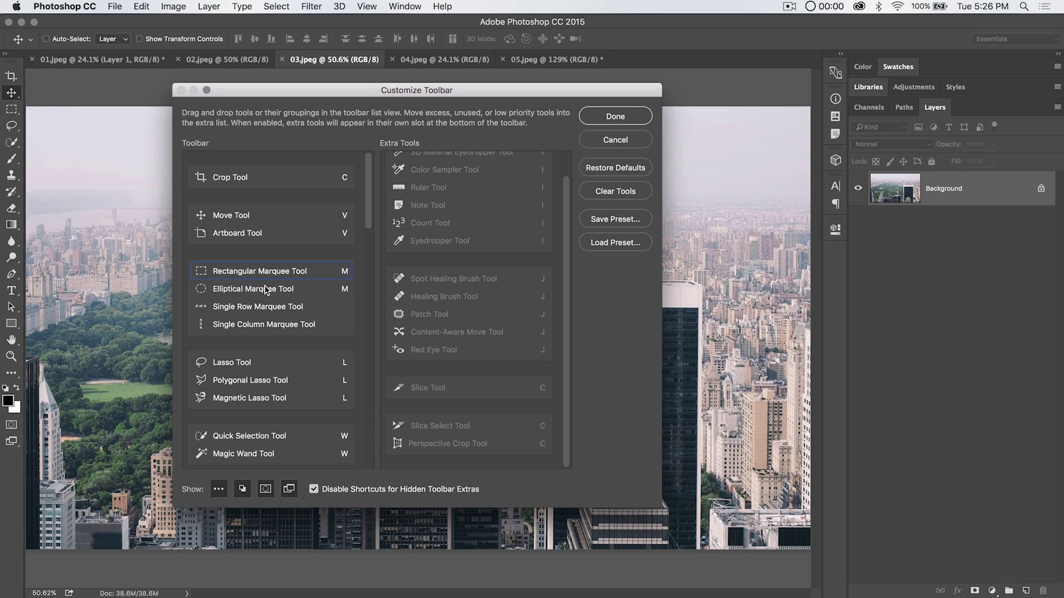
scroll(267, 344, down, 5)
scroll(268, 344, up, 4)
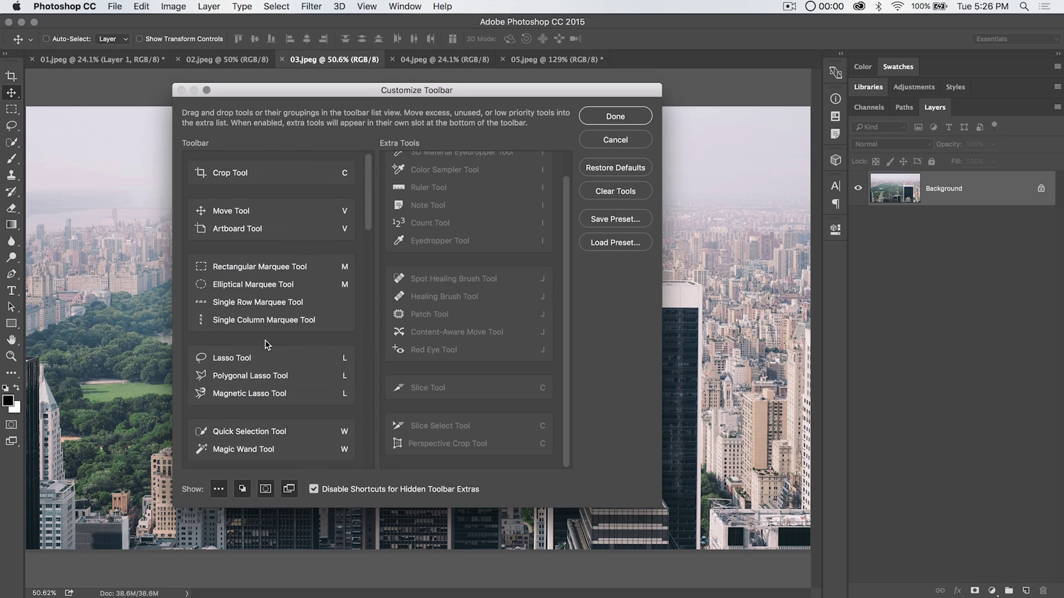
scroll(268, 344, down, 13)
scroll(268, 343, up, 15)
scroll(265, 345, up, 2)
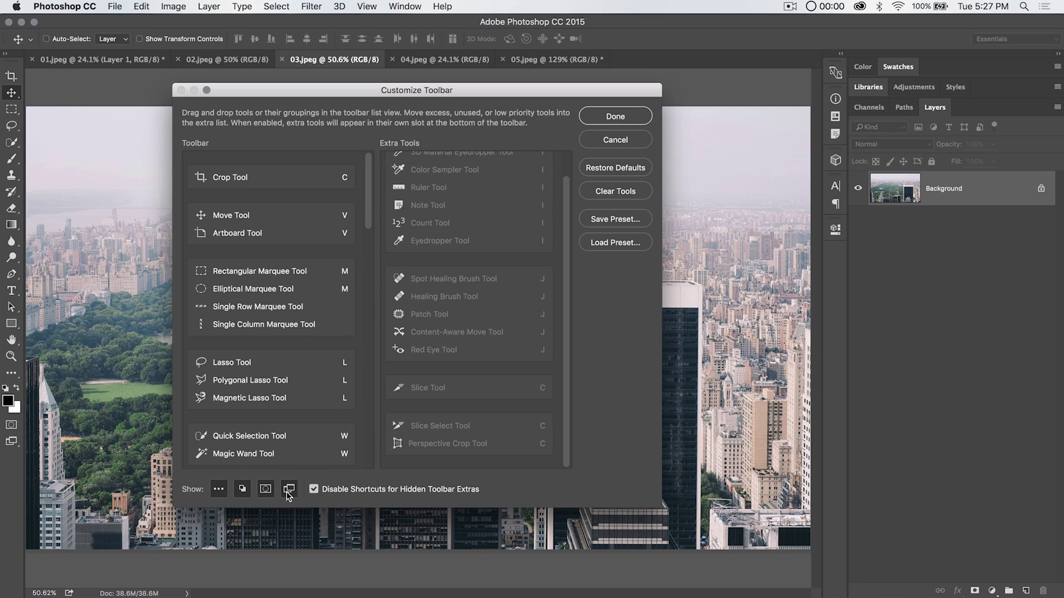
Step: Toggle the extra tools slot, colour swatches and screen mode switch off and back on
click(219, 490)
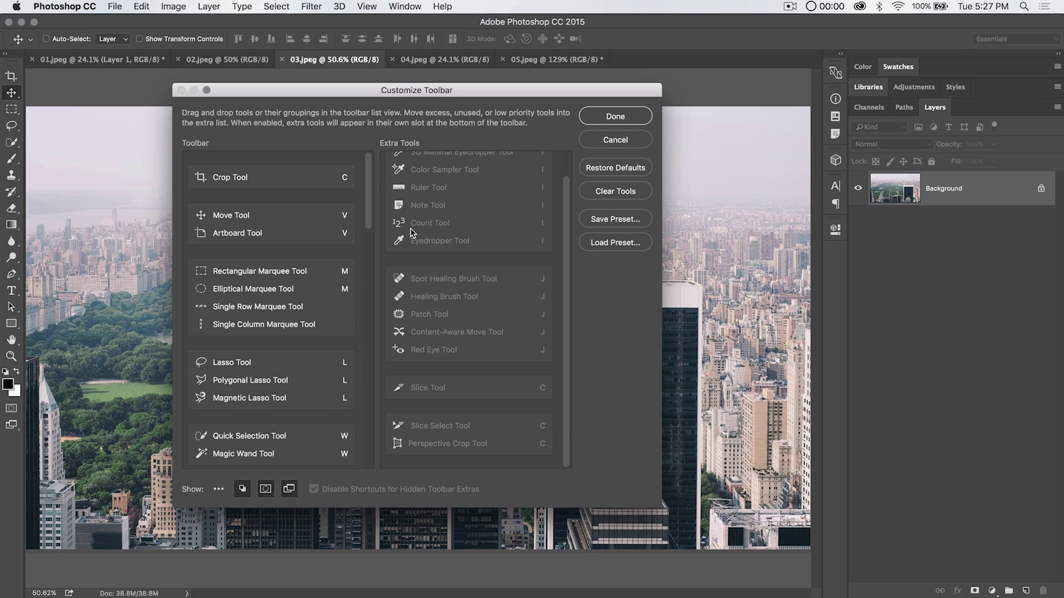
click(220, 490)
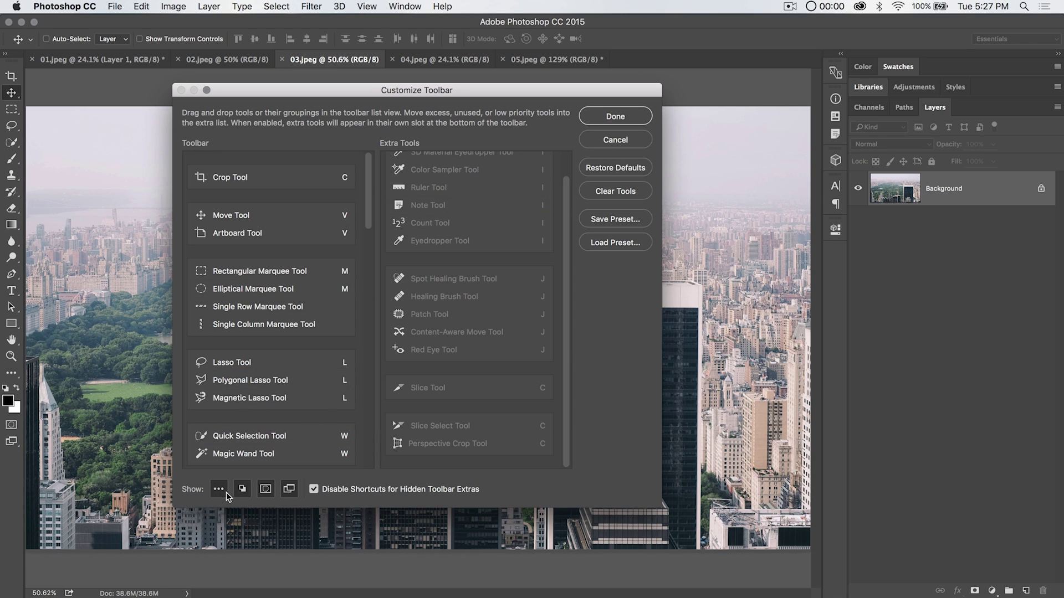
click(243, 490)
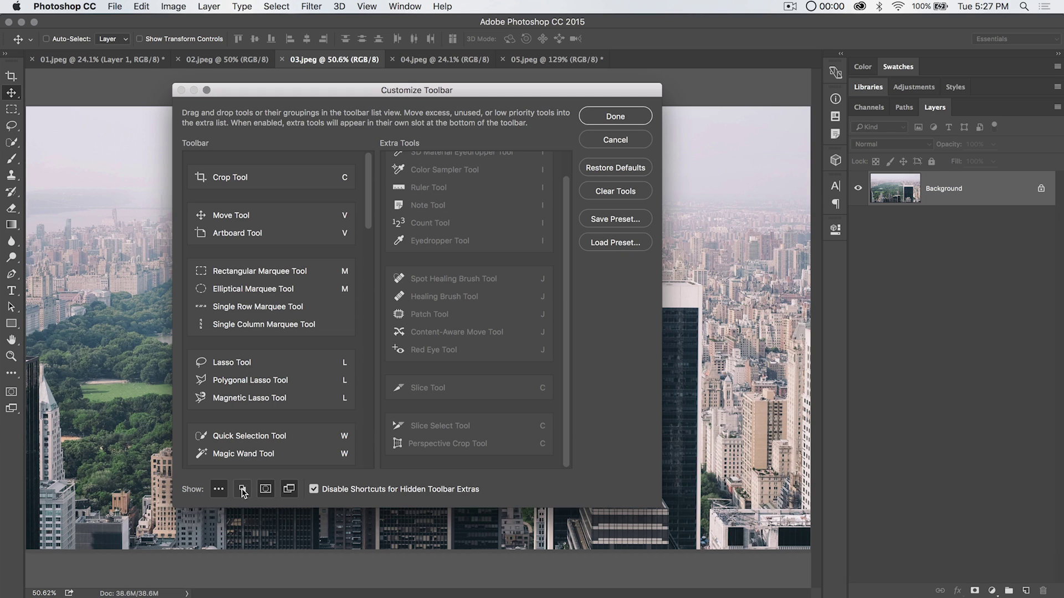
click(242, 490)
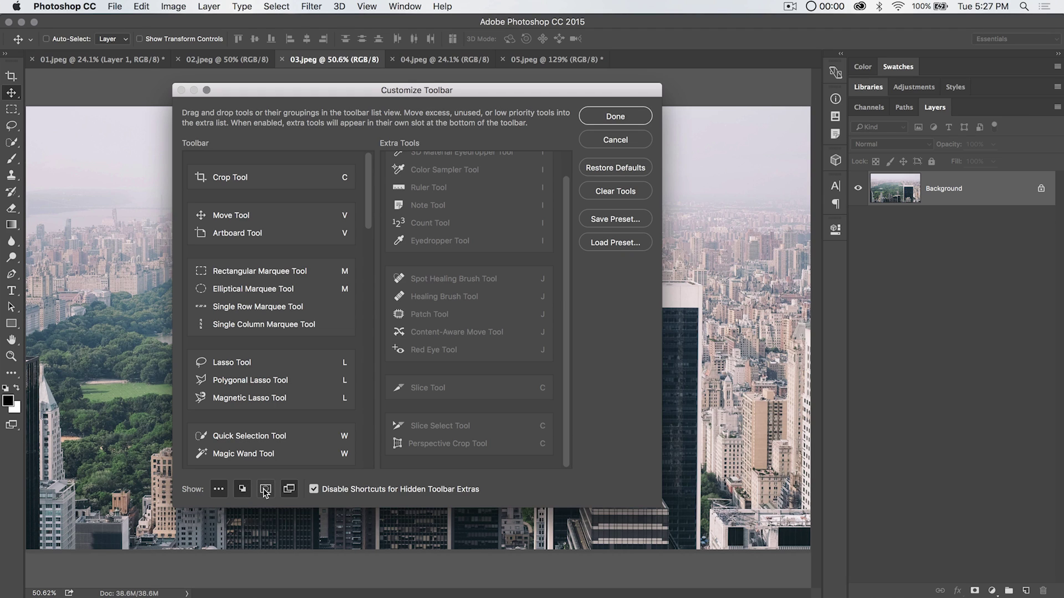
click(291, 491)
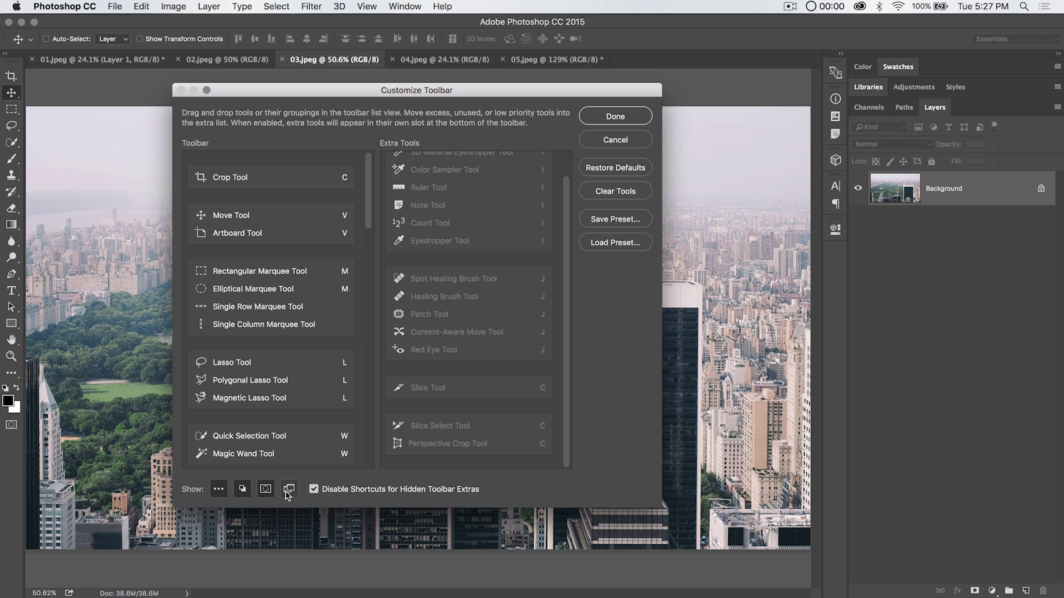
click(289, 491)
Step: Enable shortcuts for tools hidden in Extra Tools and apply the customized toolbar
click(314, 490)
scroll(492, 338, up, 2)
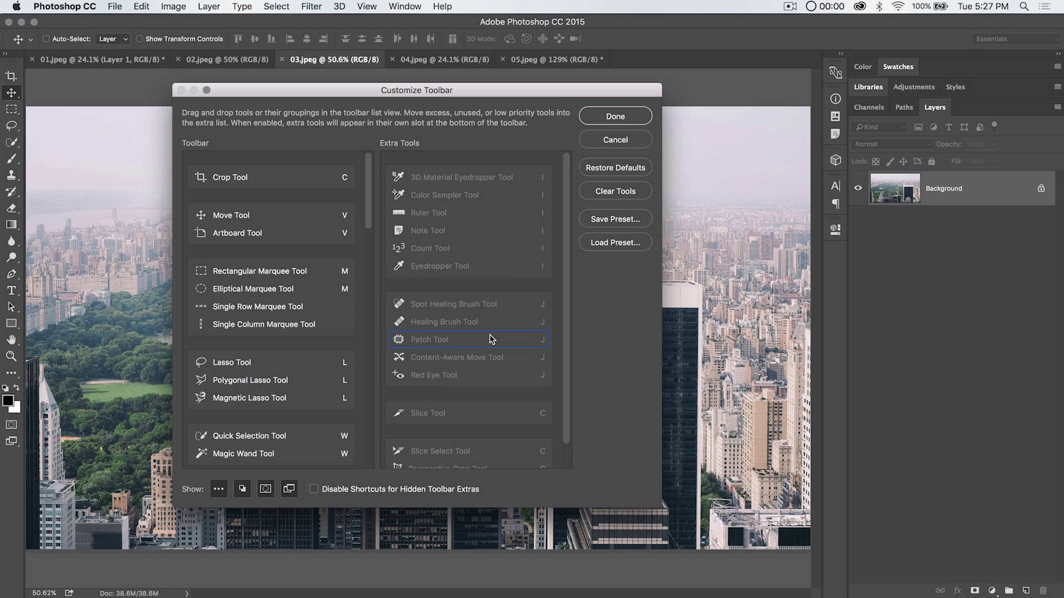
click(615, 119)
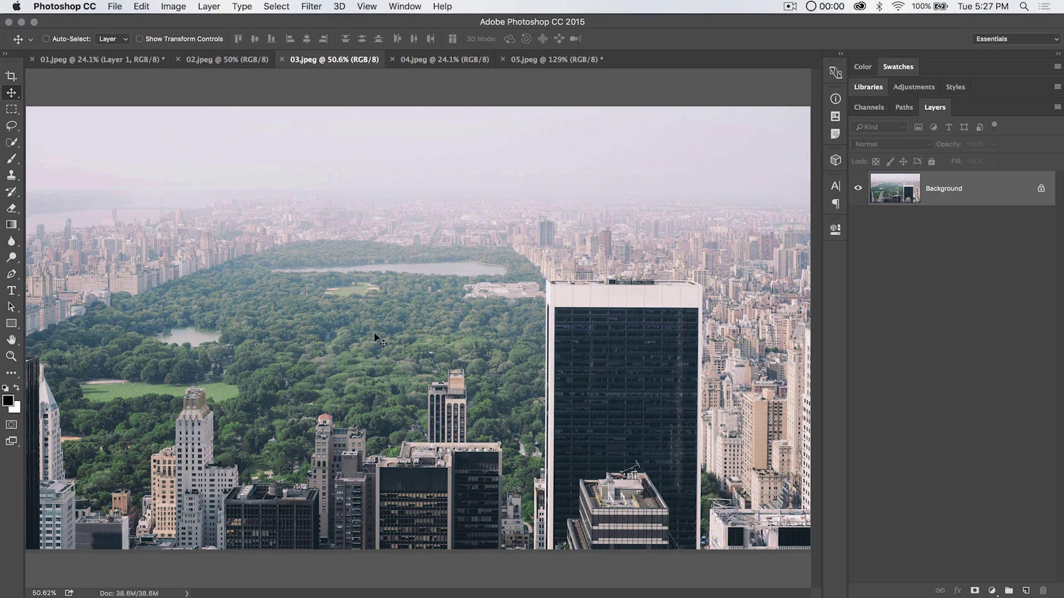
Step: Switch to the Eyedropper with the keyboard shortcut and sample a park-tree green as foreground colour
key(g)
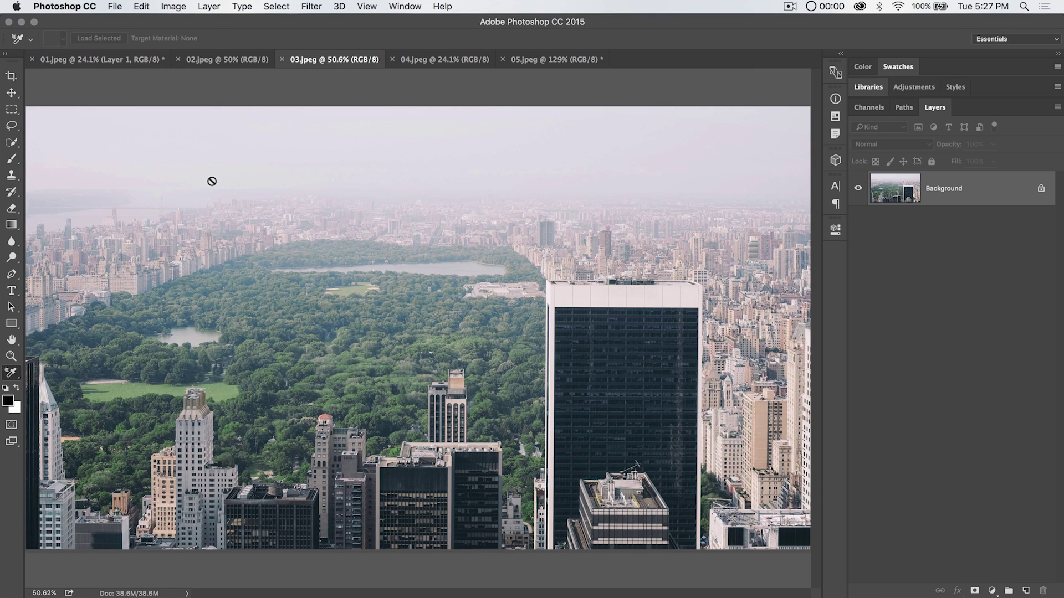
key(shift+i)
key(shift+i)
key(shift+i)
key(shift+i)
key(shift+i)
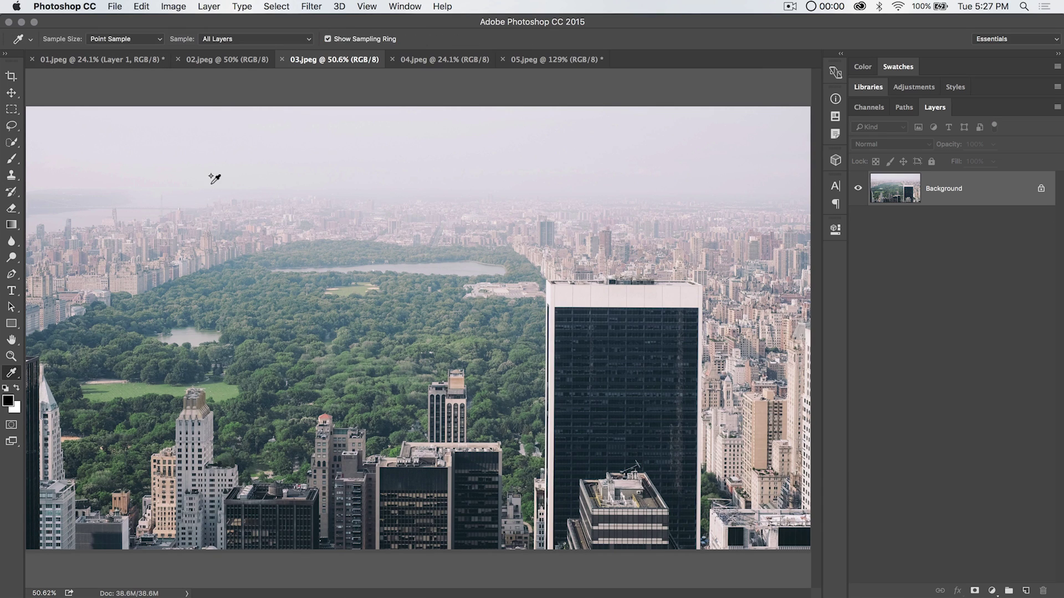
drag(258, 287, 411, 344)
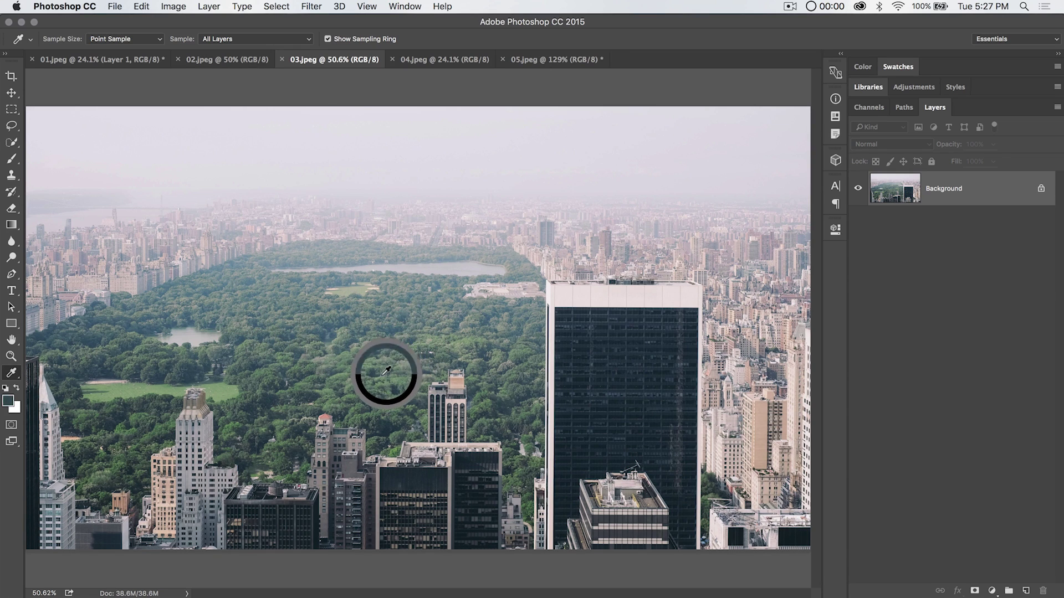
drag(386, 370, 384, 373)
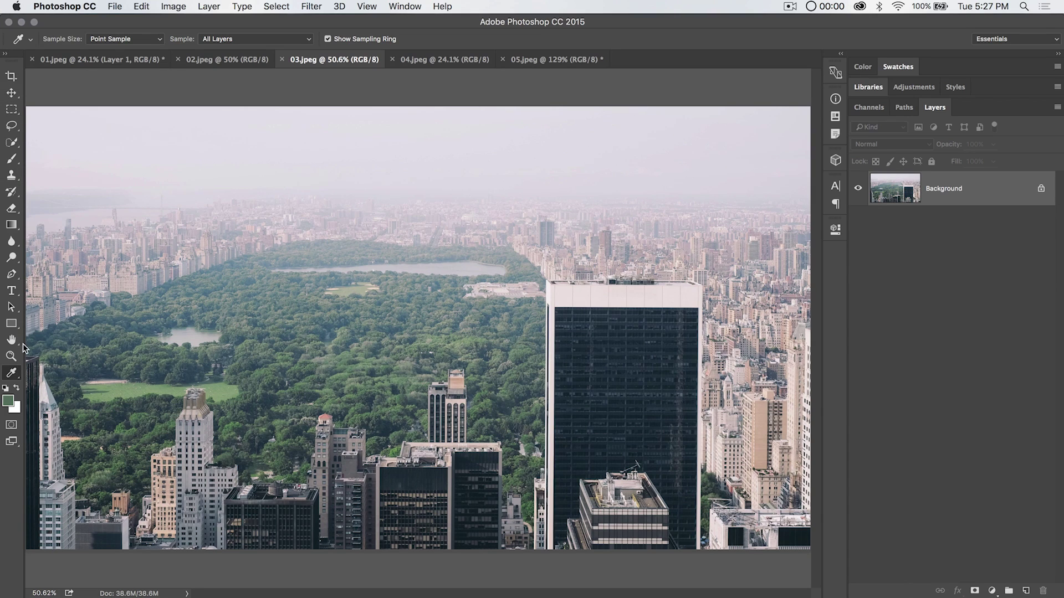
Step: Open Edit Toolbar from the Eyedropper tool group flyout, then close it
click(14, 375)
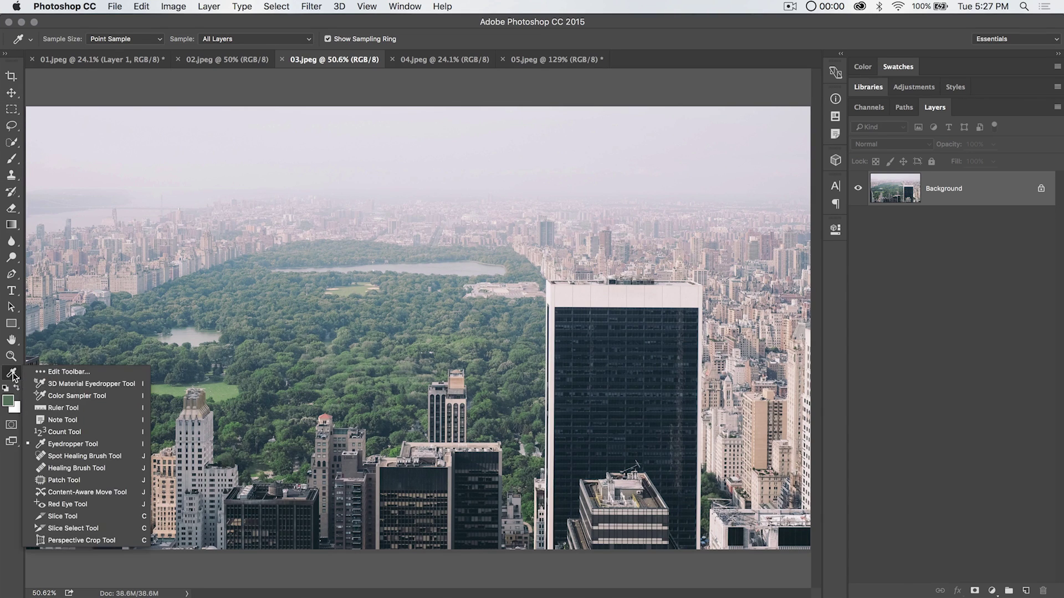
click(59, 373)
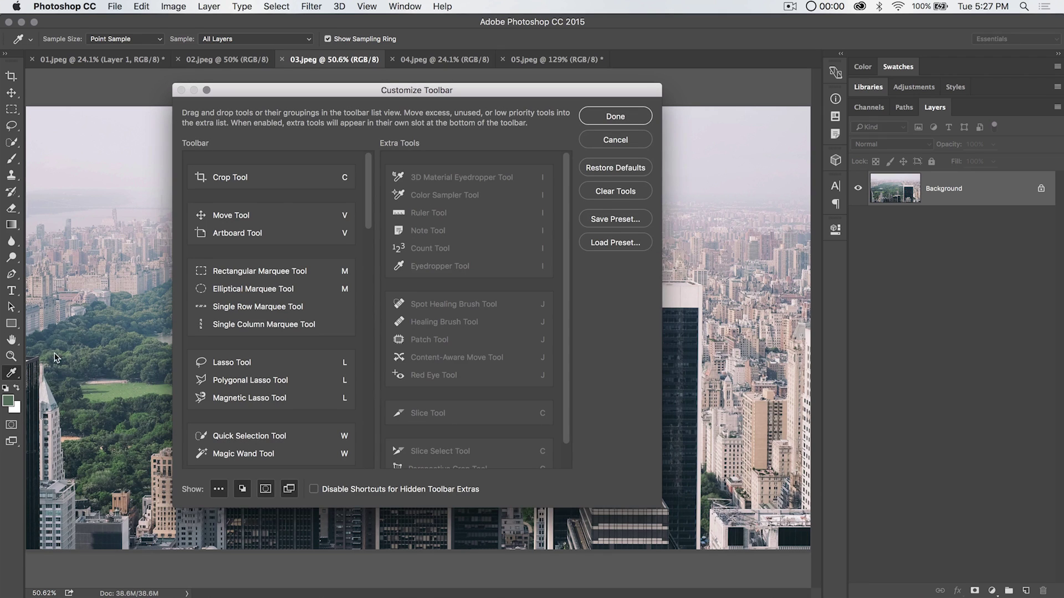
click(615, 117)
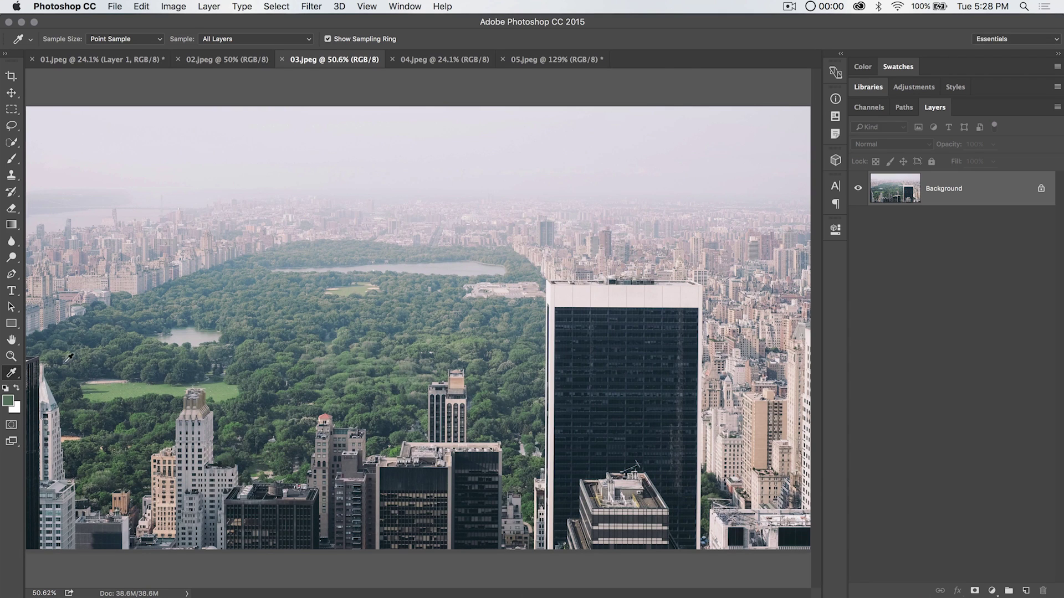
Step: Reopen Edit Toolbar from the Eyedropper flyout, restore the default tools and apply
click(12, 375)
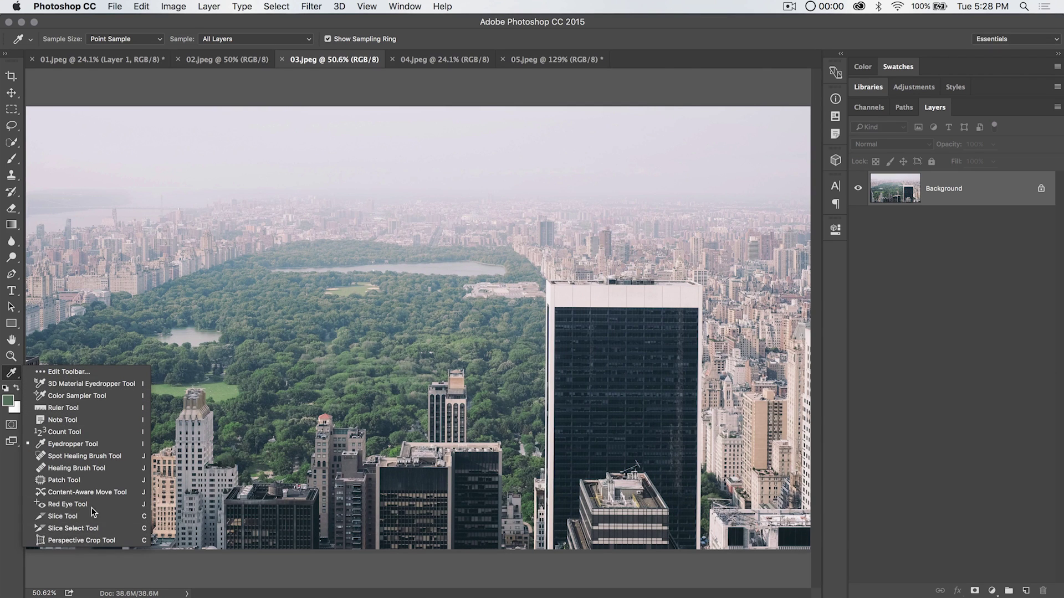
click(75, 375)
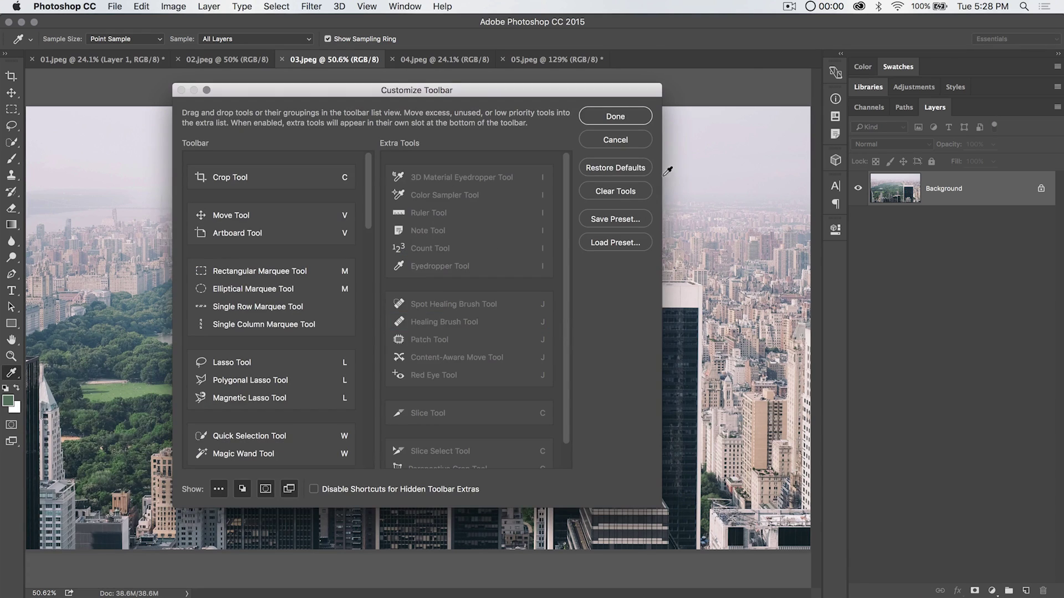
click(617, 173)
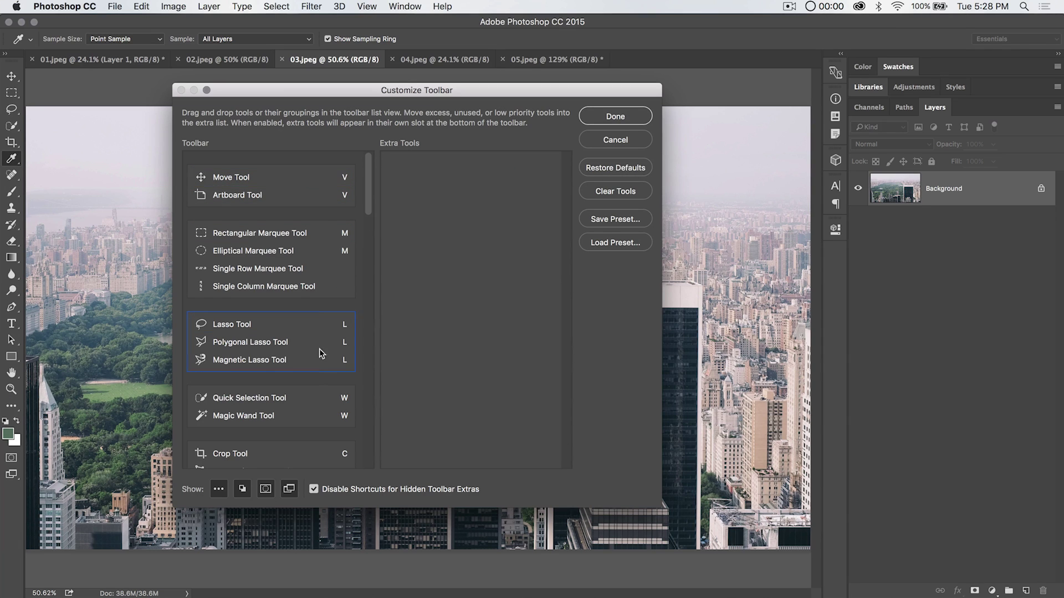
click(617, 115)
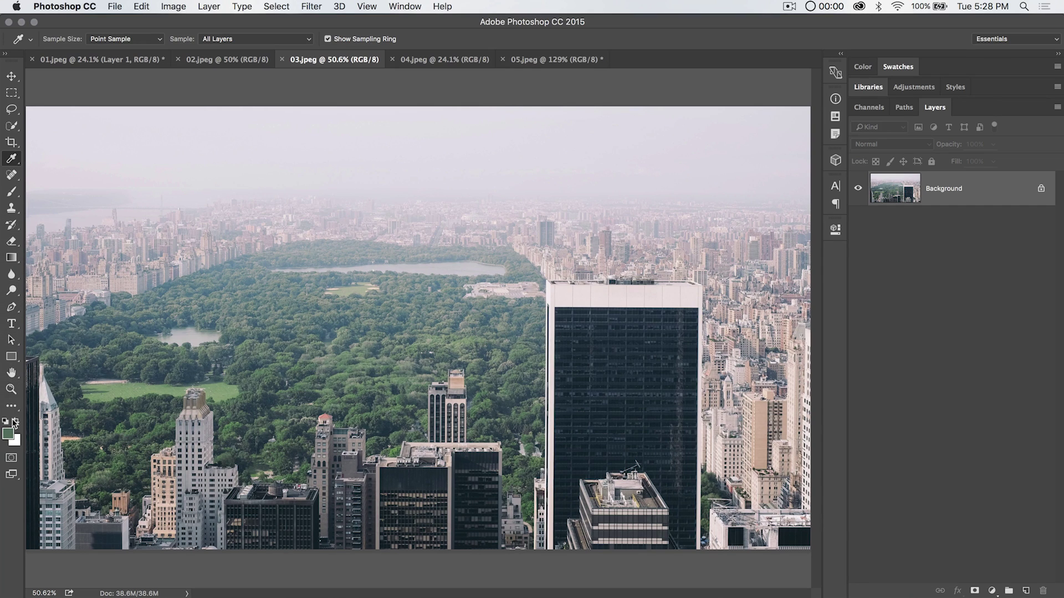
click(1005, 39)
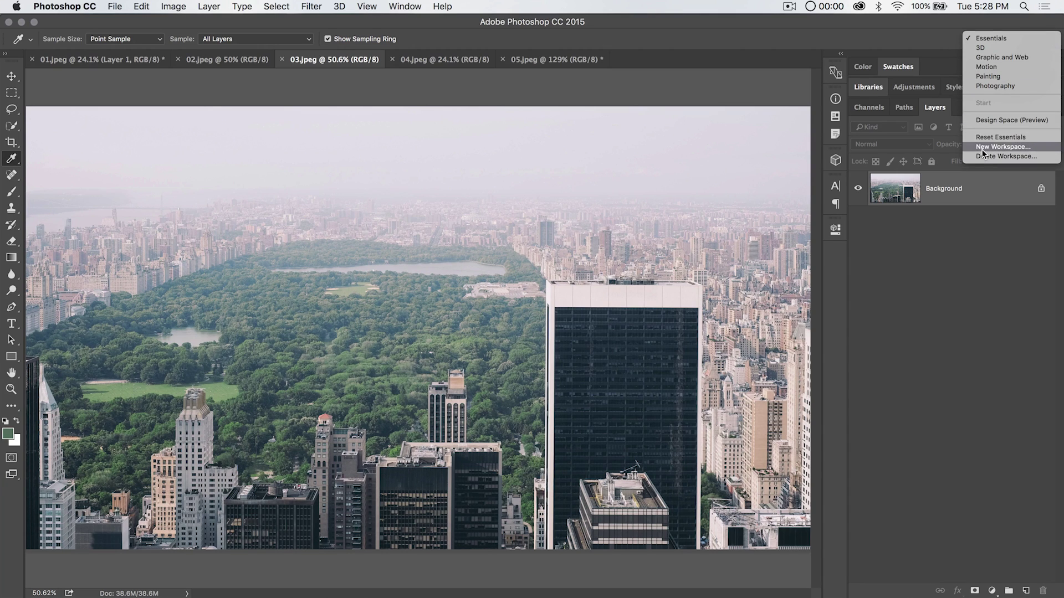
click(1000, 146)
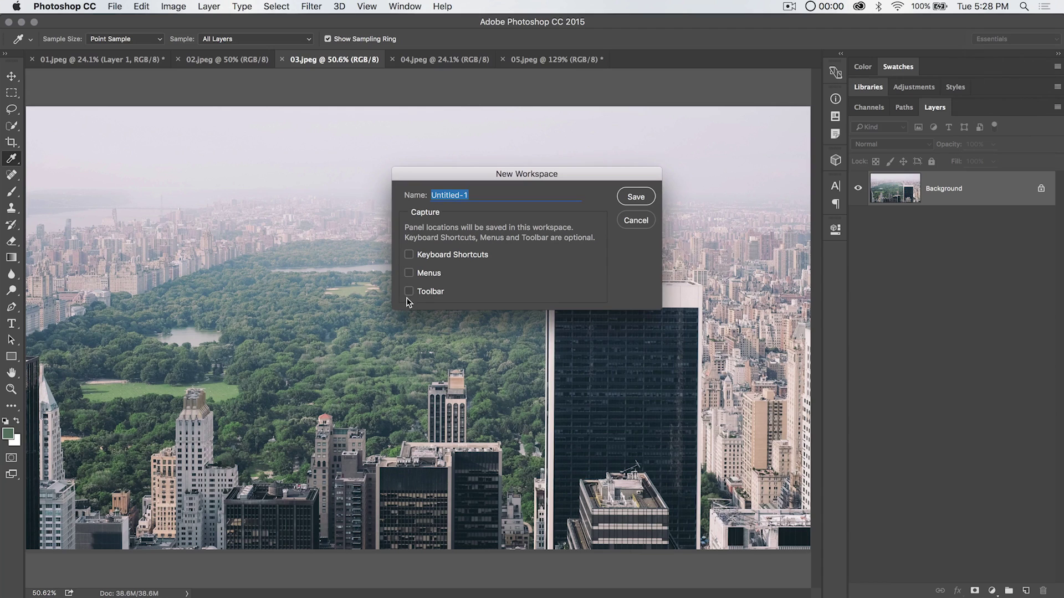
click(417, 292)
drag(575, 177, 507, 170)
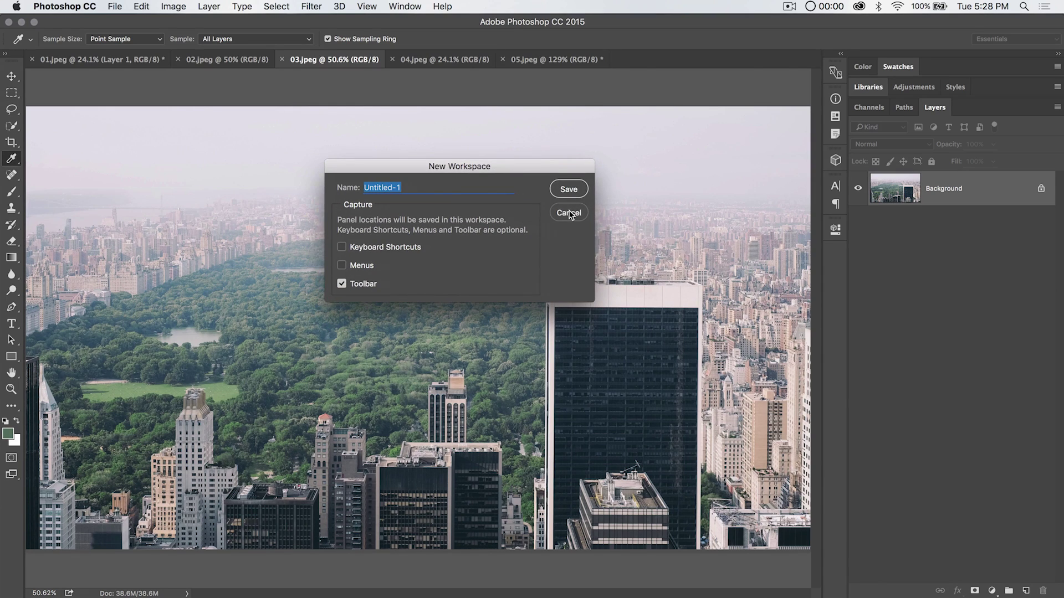
click(569, 213)
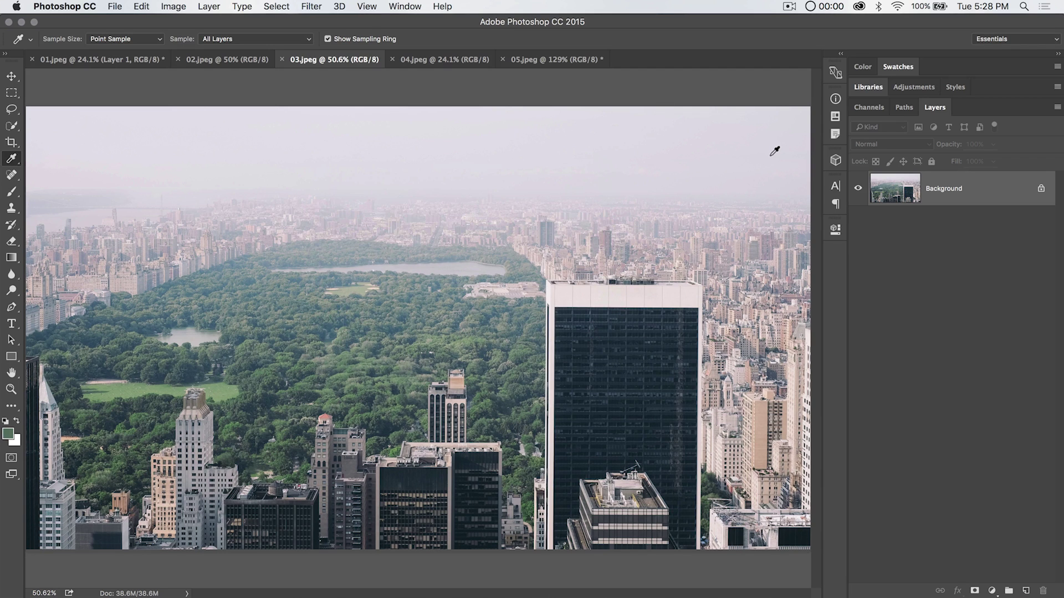
Step: Review the tool list in Edit > Toolbar, close it unchanged, and select the Move tool
click(140, 7)
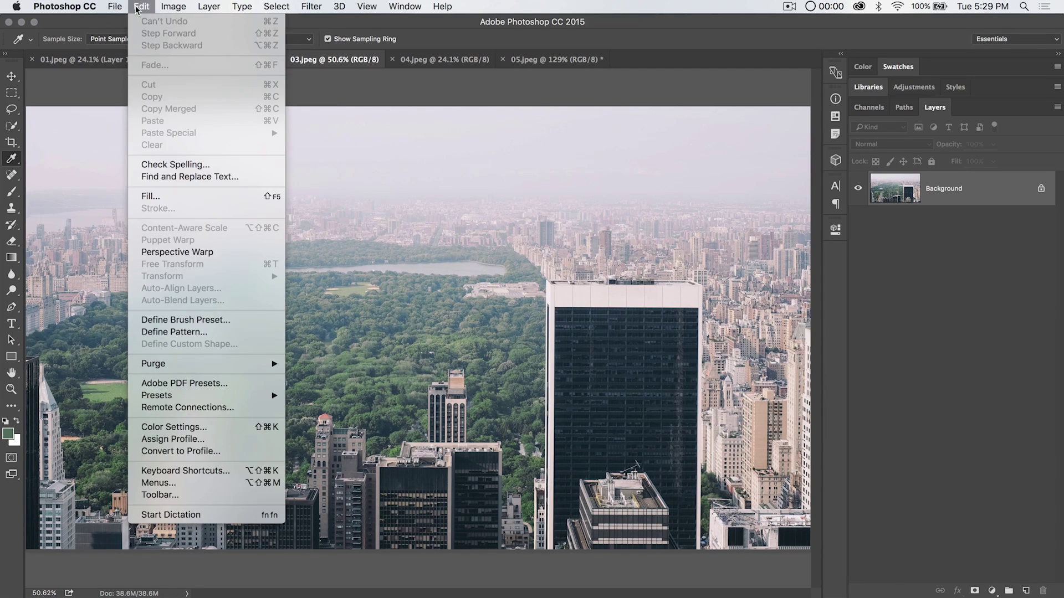
click(227, 494)
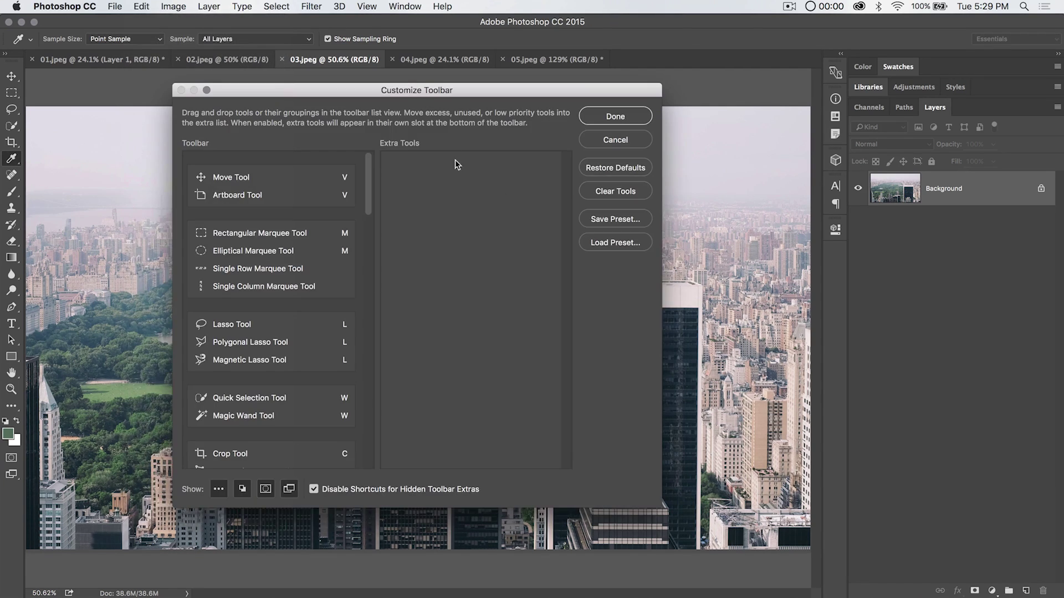
drag(453, 93, 450, 147)
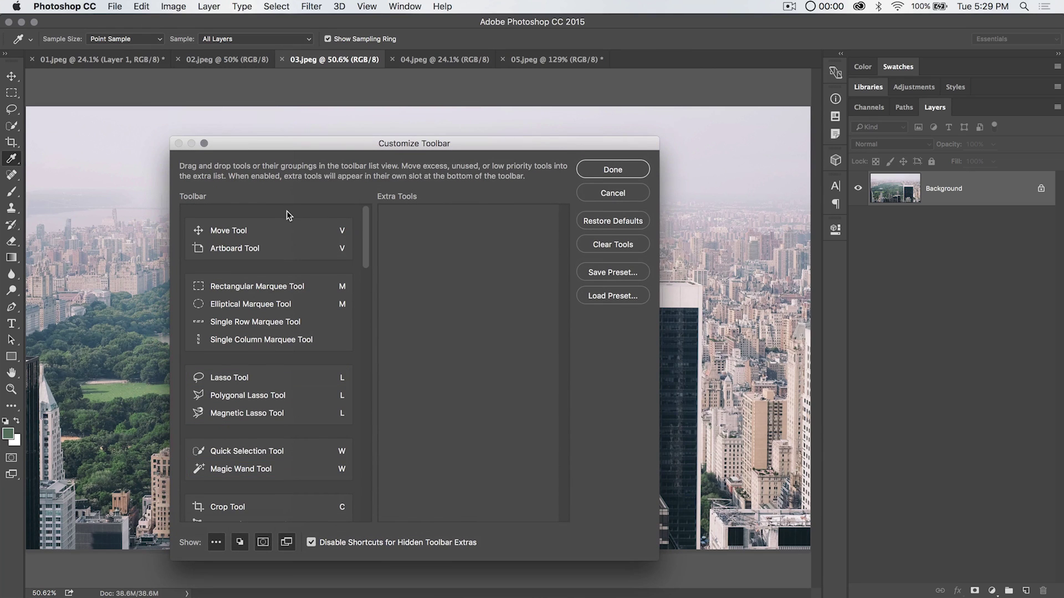
scroll(281, 373, down, 15)
scroll(281, 373, up, 12)
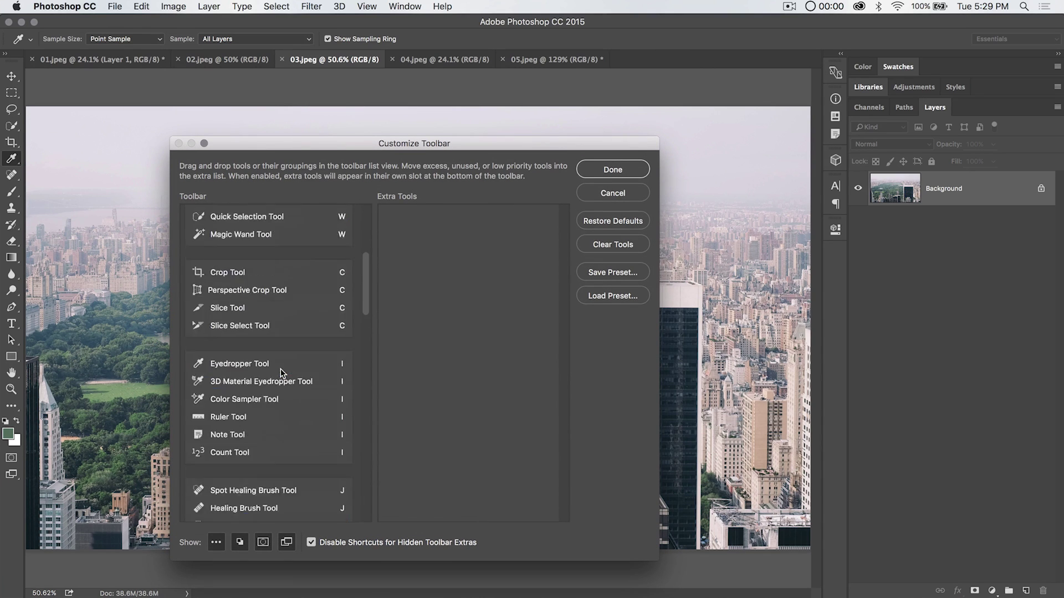
scroll(281, 373, up, 5)
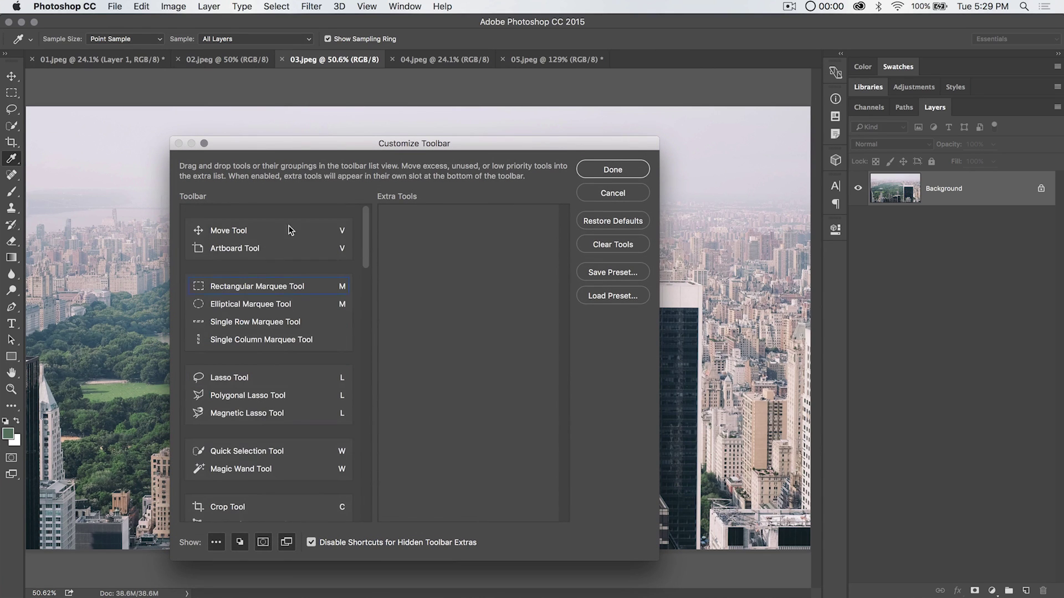
click(624, 170)
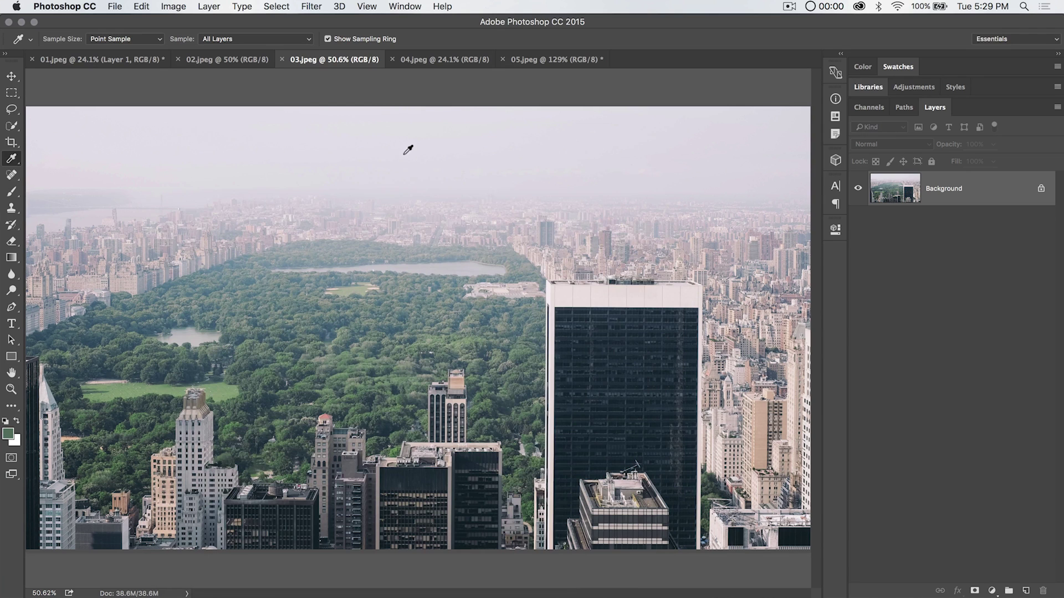
click(11, 78)
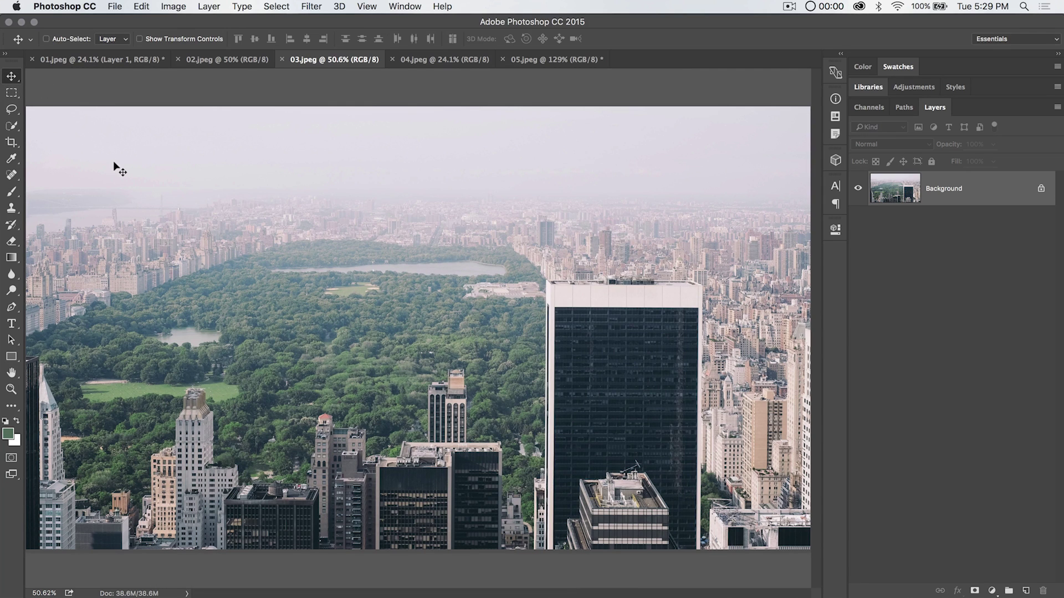